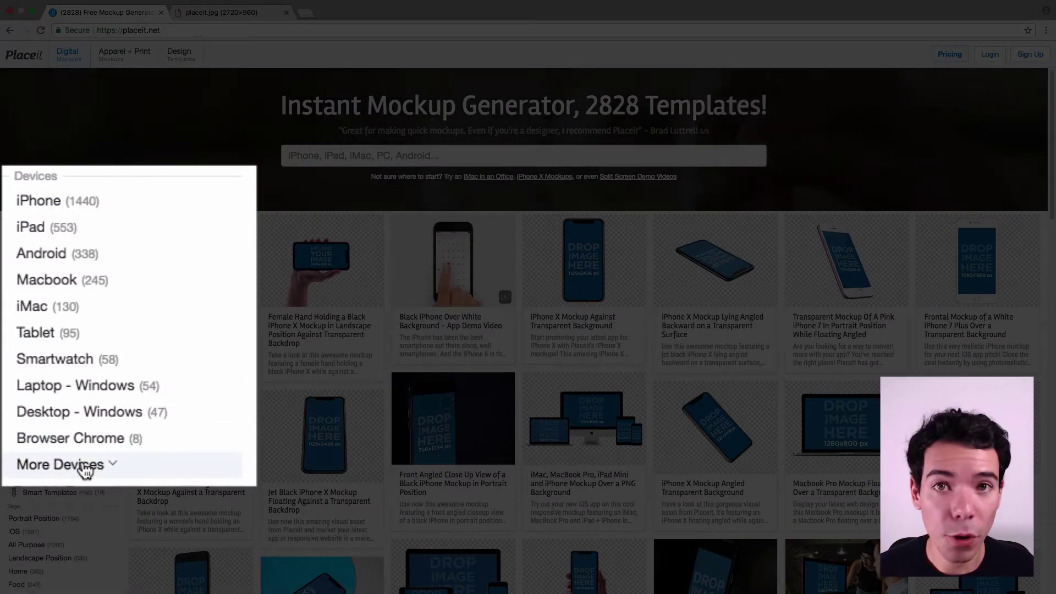
# Expand the full device category list via More Devices to reach iPhone X
pyautogui.click(41, 396)
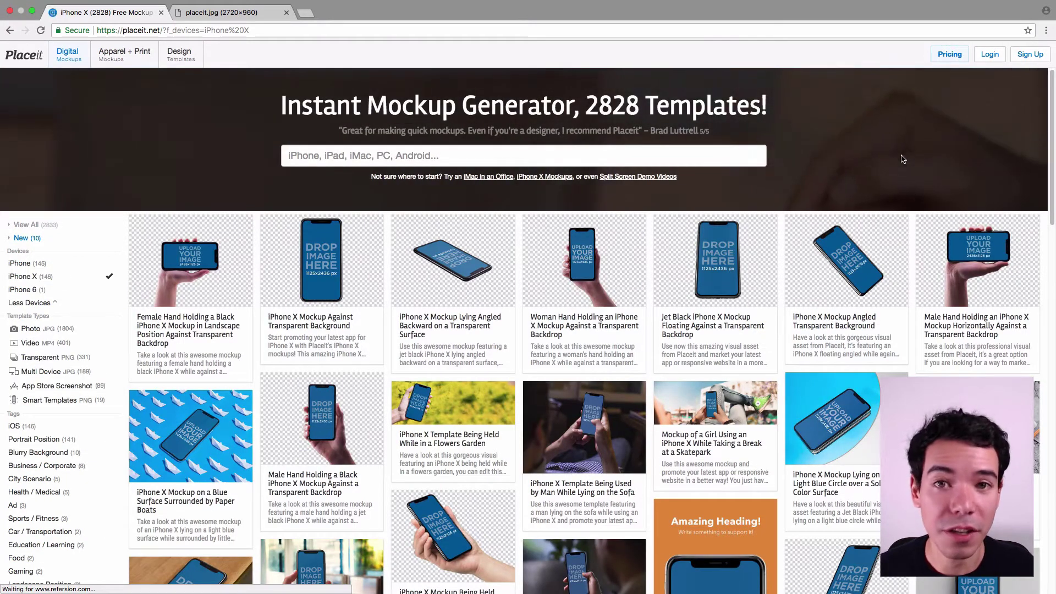
pyautogui.scroll(-1, 874, 153)
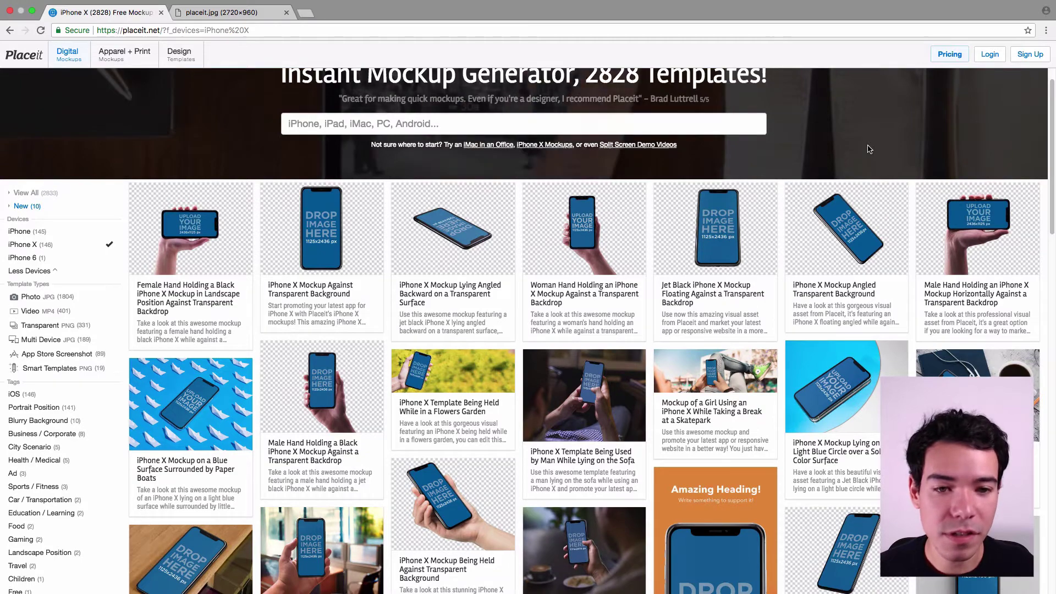
pyautogui.scroll(-1, 868, 148)
pyautogui.scroll(-2, 868, 148)
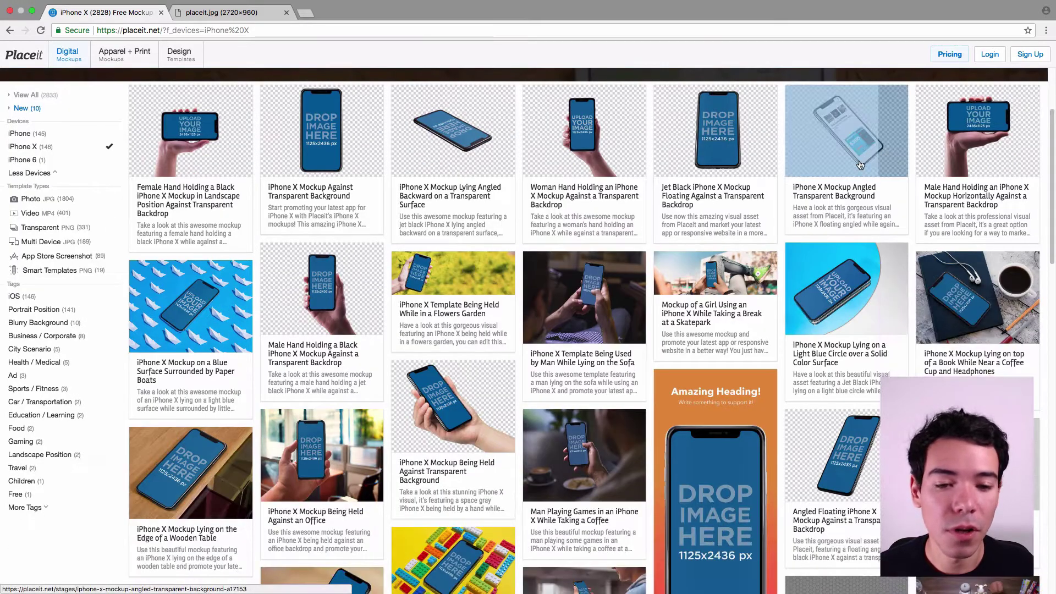
pyautogui.scroll(-3, 792, 173)
pyautogui.moveTo(321, 455)
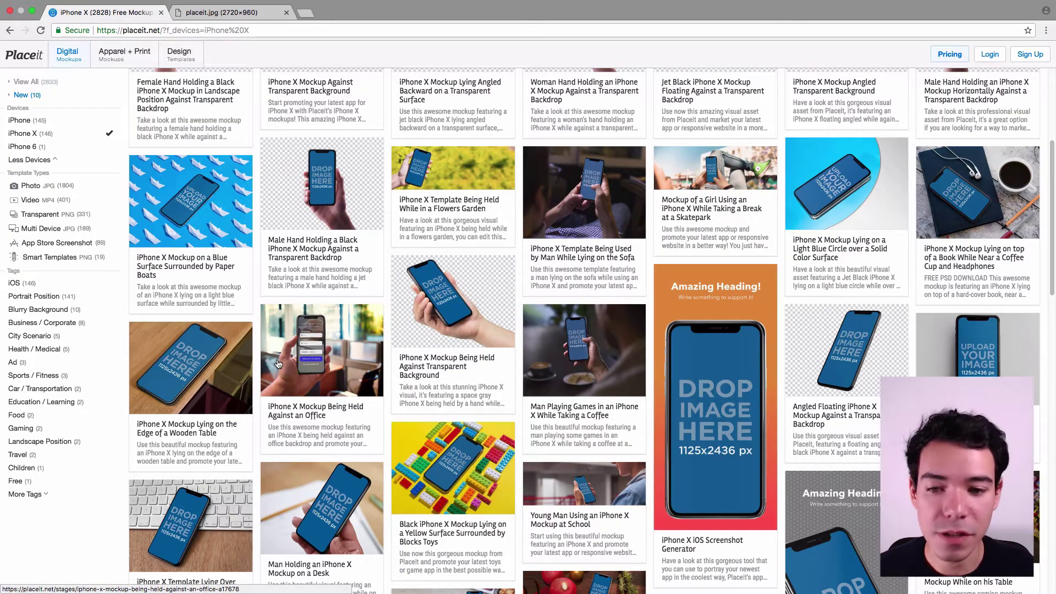
pyautogui.scroll(-1, 278, 364)
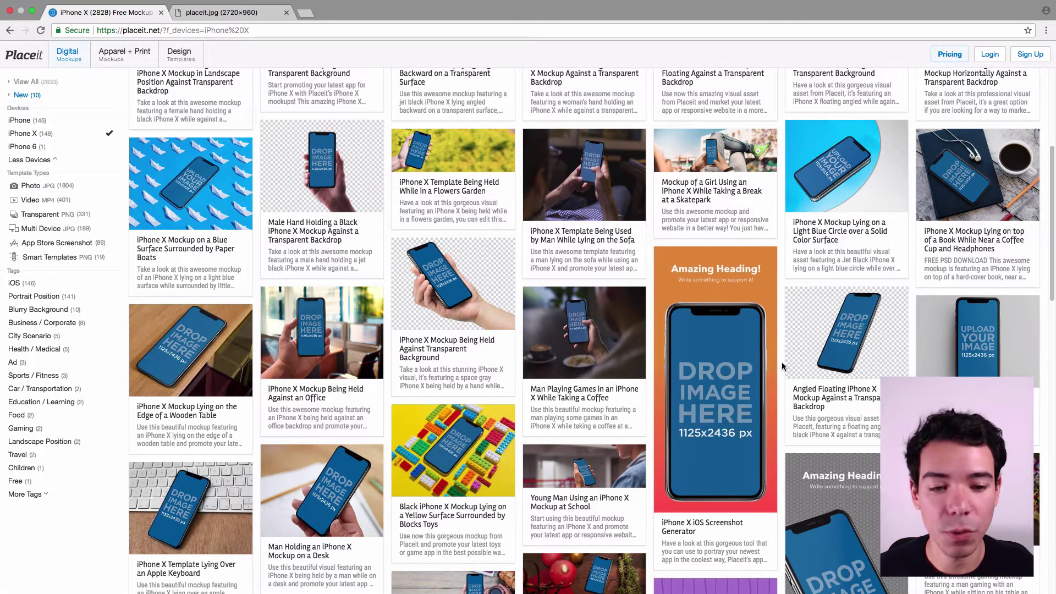
pyautogui.scroll(-1, 783, 367)
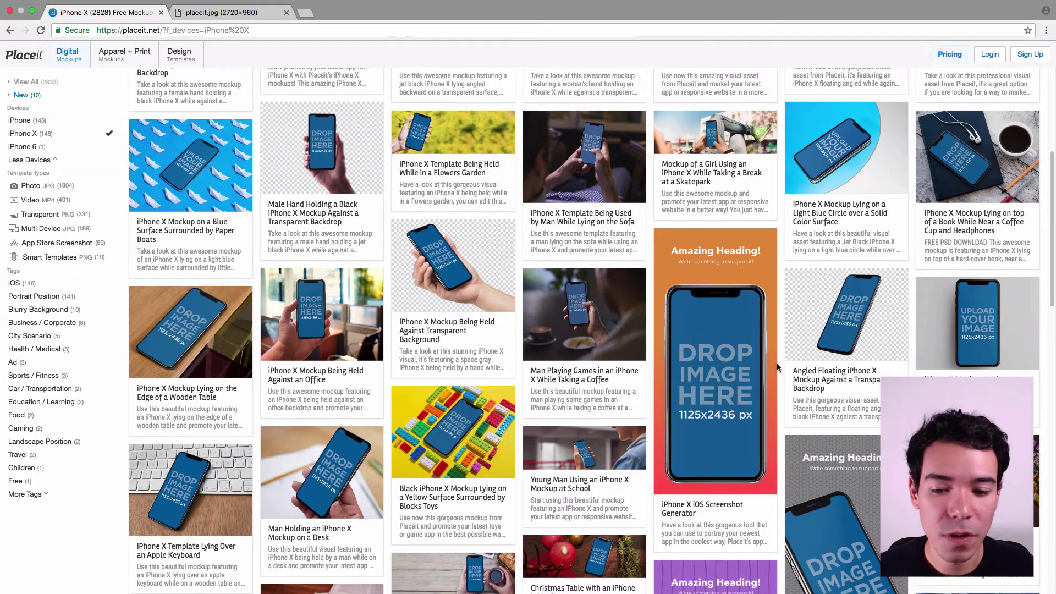
pyautogui.scroll(-10, 776, 363)
pyautogui.scroll(-3, 777, 364)
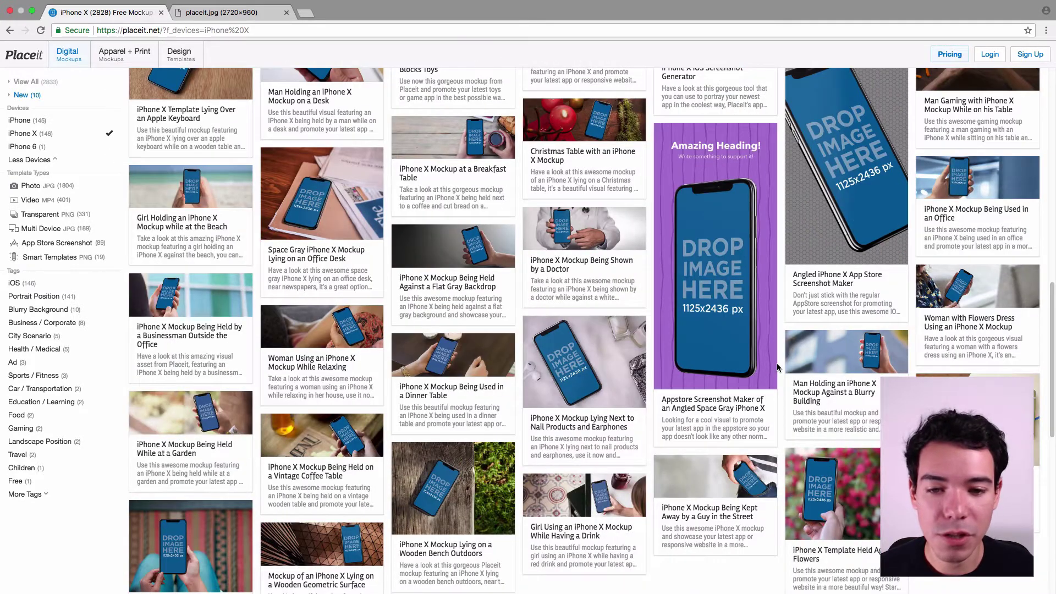
# Open the doctor iPhone X template and dismiss the Screenshot From URL option
pyautogui.click(586, 243)
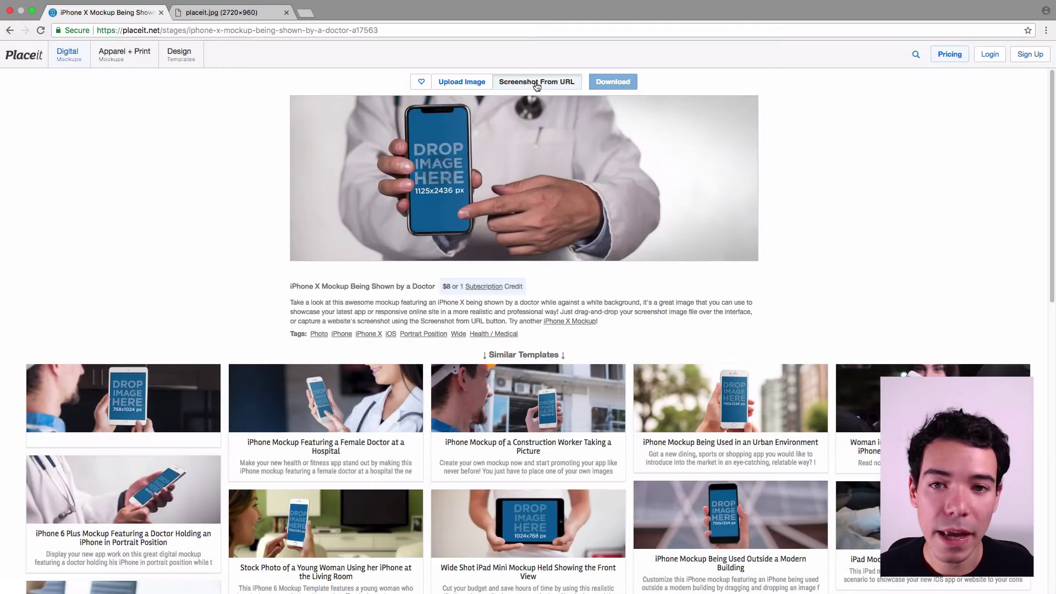
pyautogui.click(545, 83)
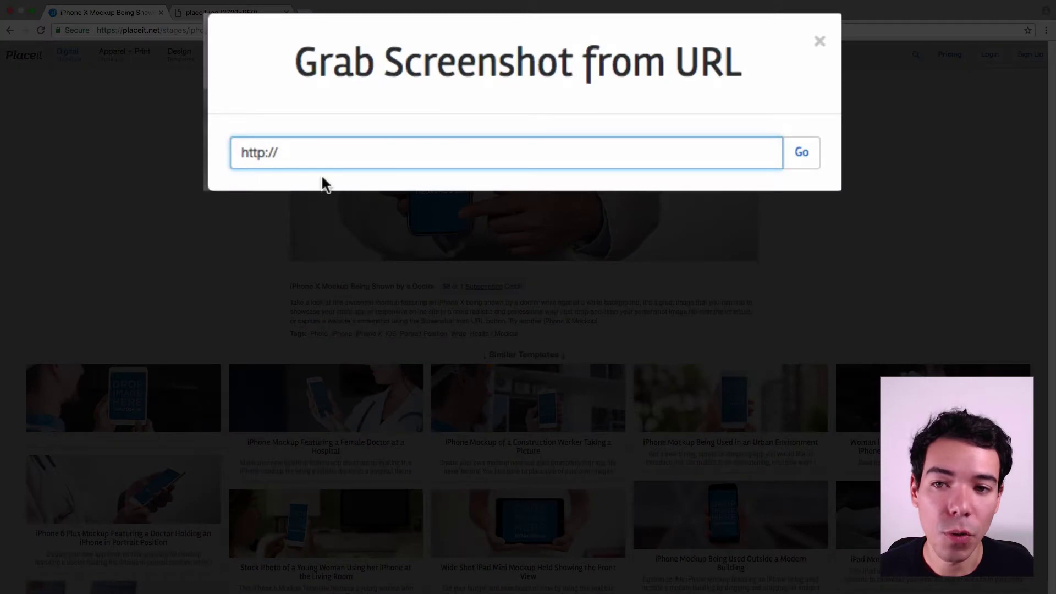
pyautogui.click(820, 41)
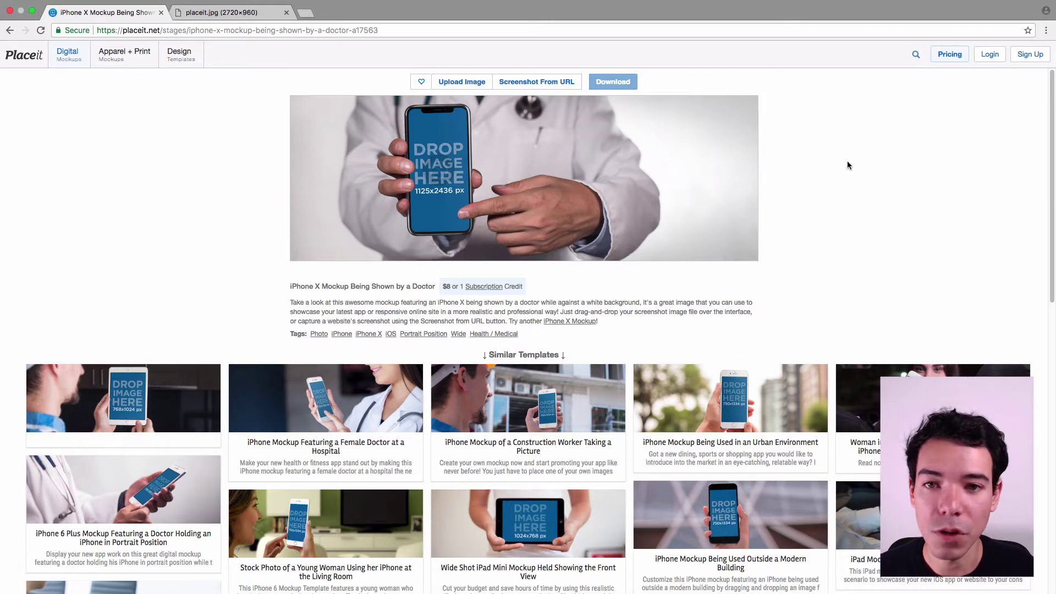
# Upload superfit-iphonex.jpg from Downloads as the phone's screen image
pyautogui.click(456, 83)
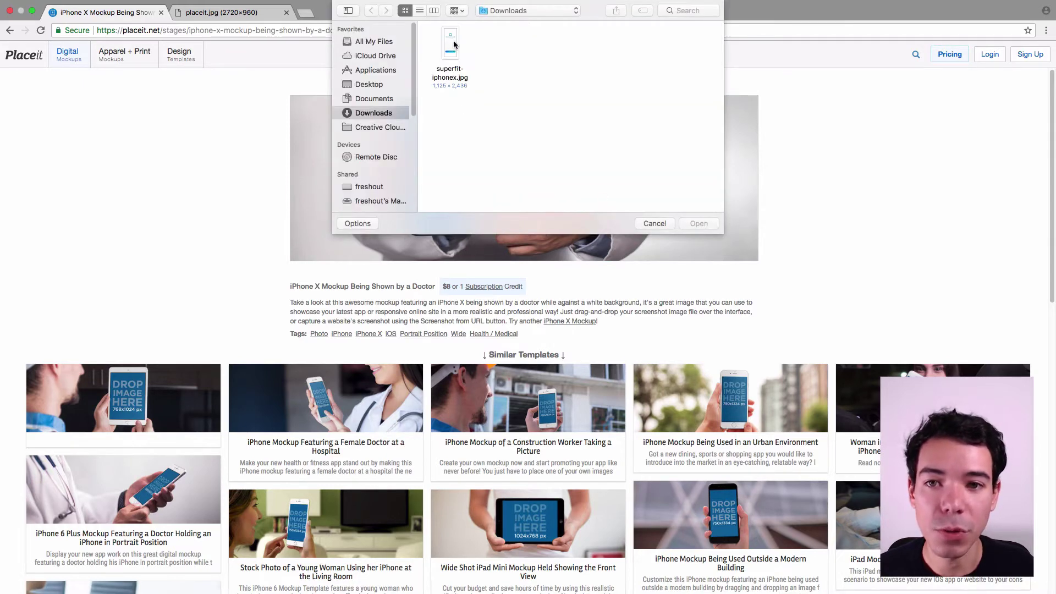
pyautogui.click(451, 46)
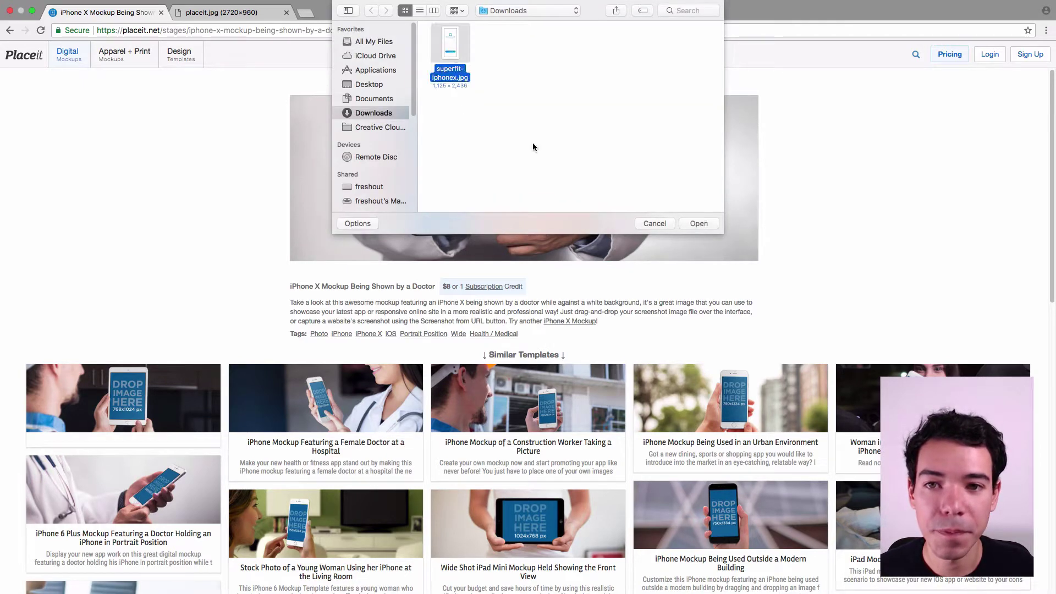
pyautogui.click(704, 223)
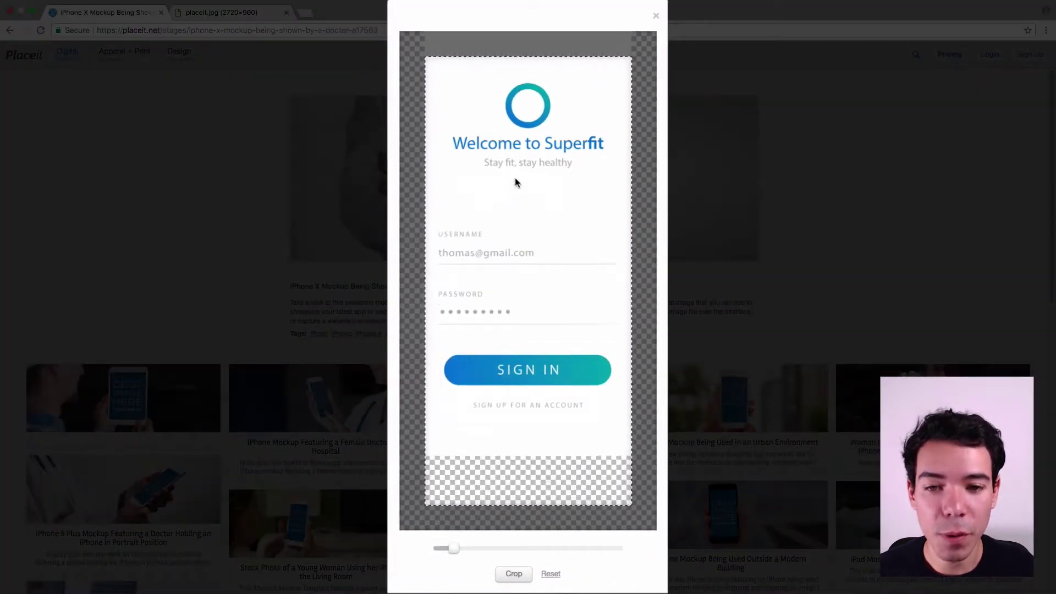
# Try repositioning and zooming the screenshot, reset it to fill the frame, and crop
pyautogui.moveTo(441, 247); pyautogui.dragTo(543, 325)
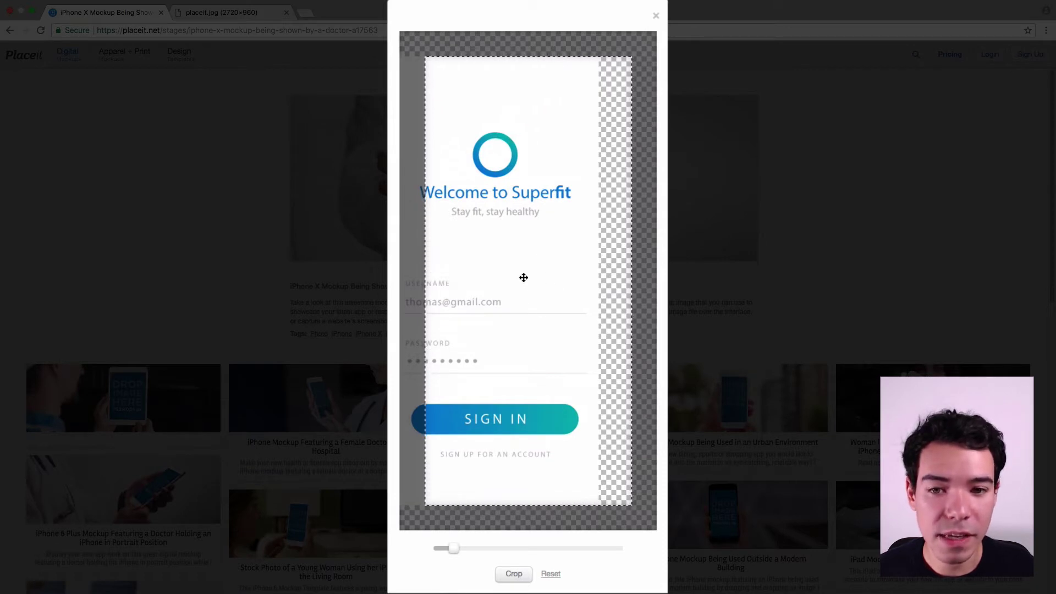
pyautogui.moveTo(523, 279); pyautogui.dragTo(570, 277)
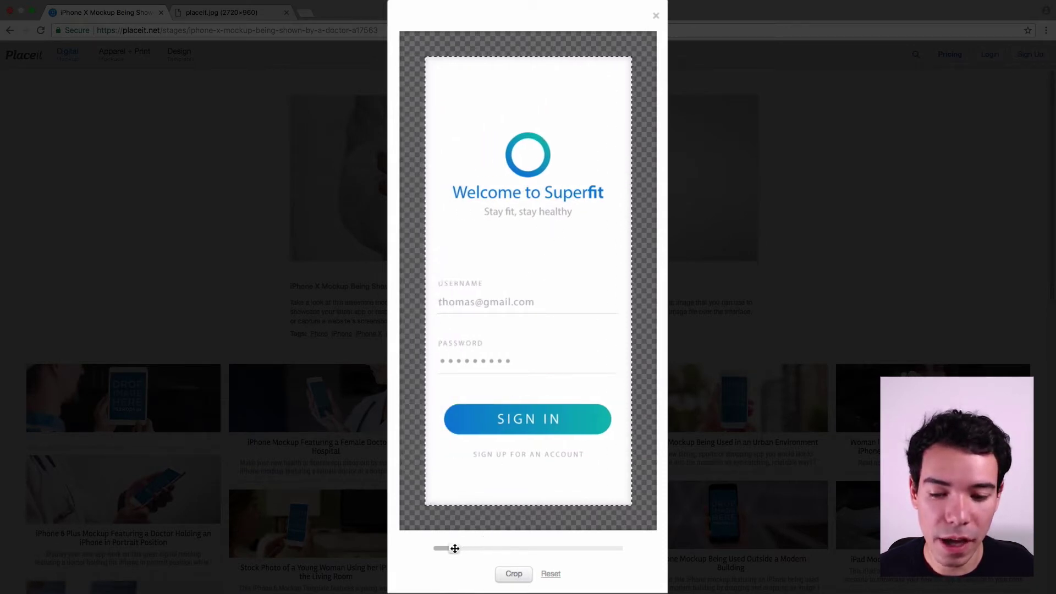
pyautogui.moveTo(453, 548)
pyautogui.mouseDown()
pyautogui.moveTo(471, 547)
pyautogui.moveTo(448, 547)
pyautogui.mouseUp()
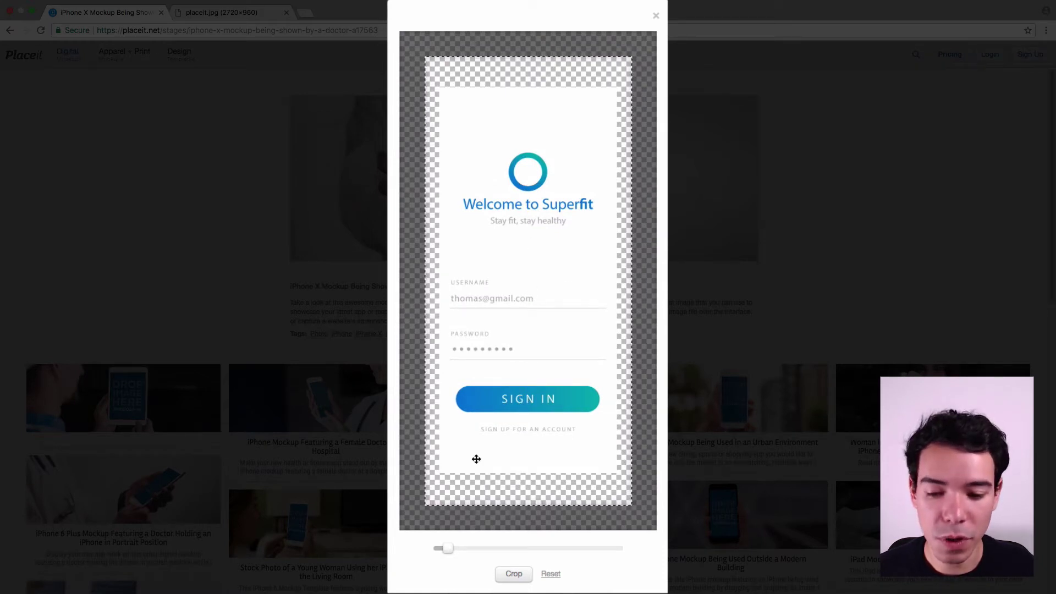
pyautogui.click(552, 576)
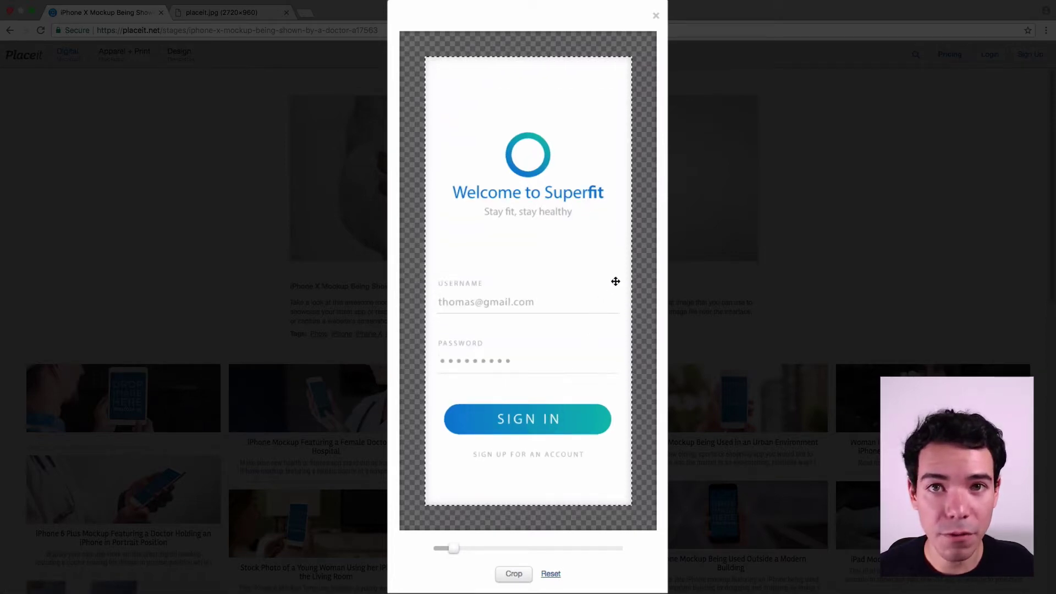
pyautogui.click(514, 575)
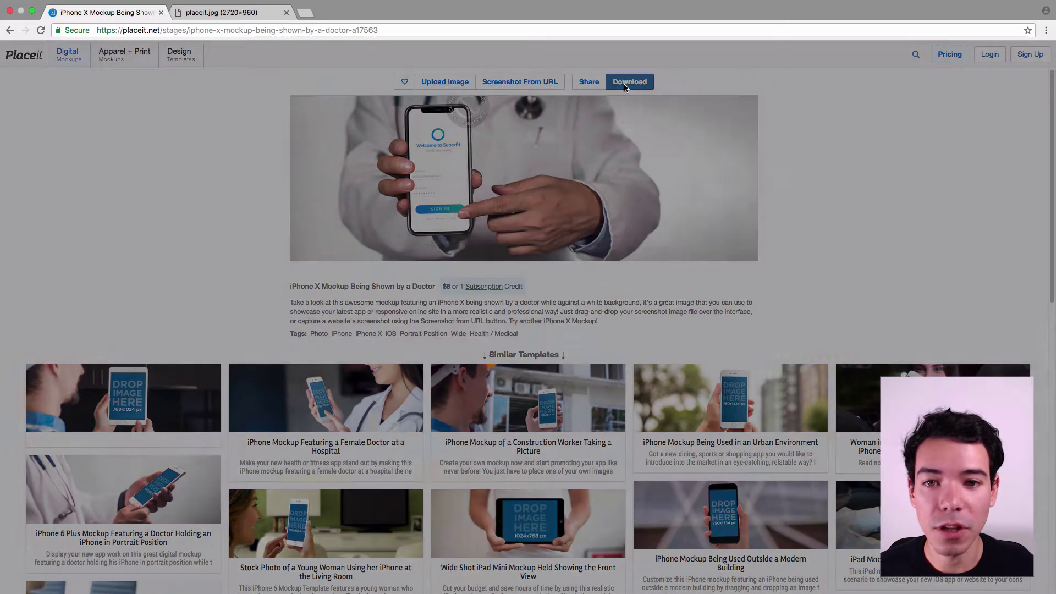
pyautogui.click(624, 84)
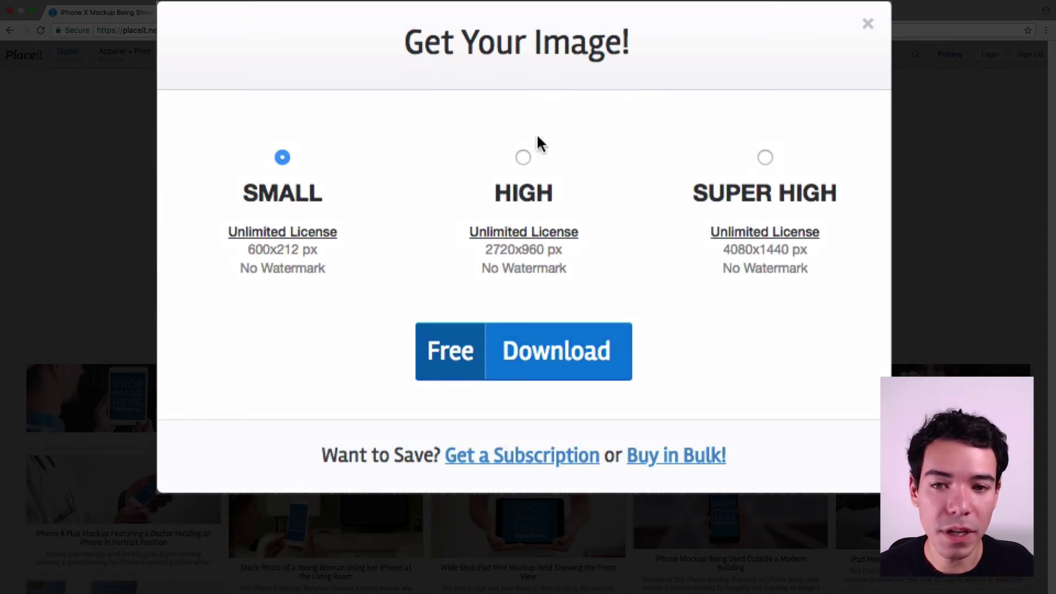
pyautogui.click(524, 156)
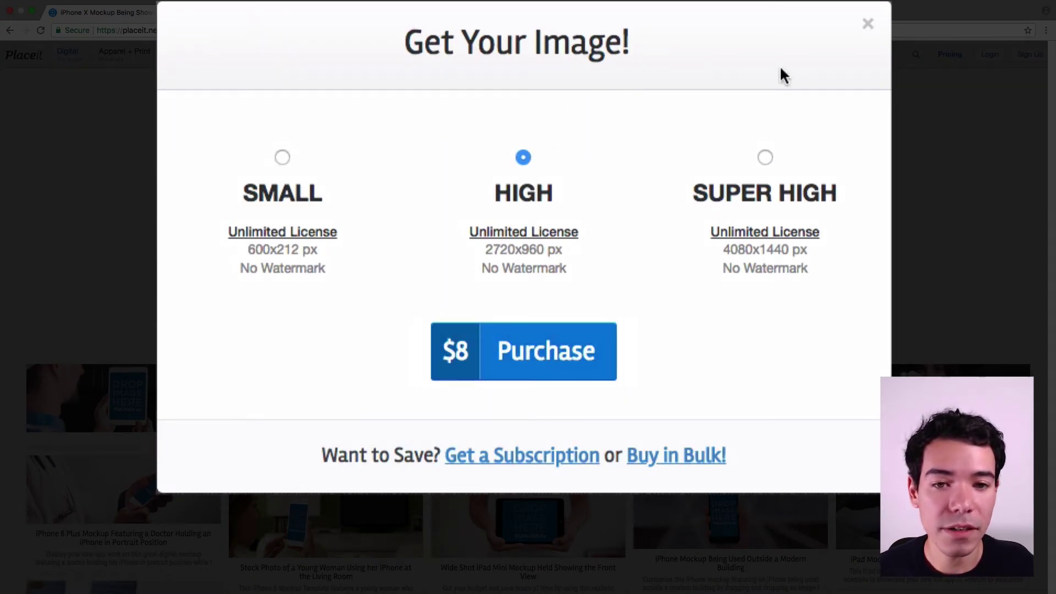
pyautogui.click(765, 157)
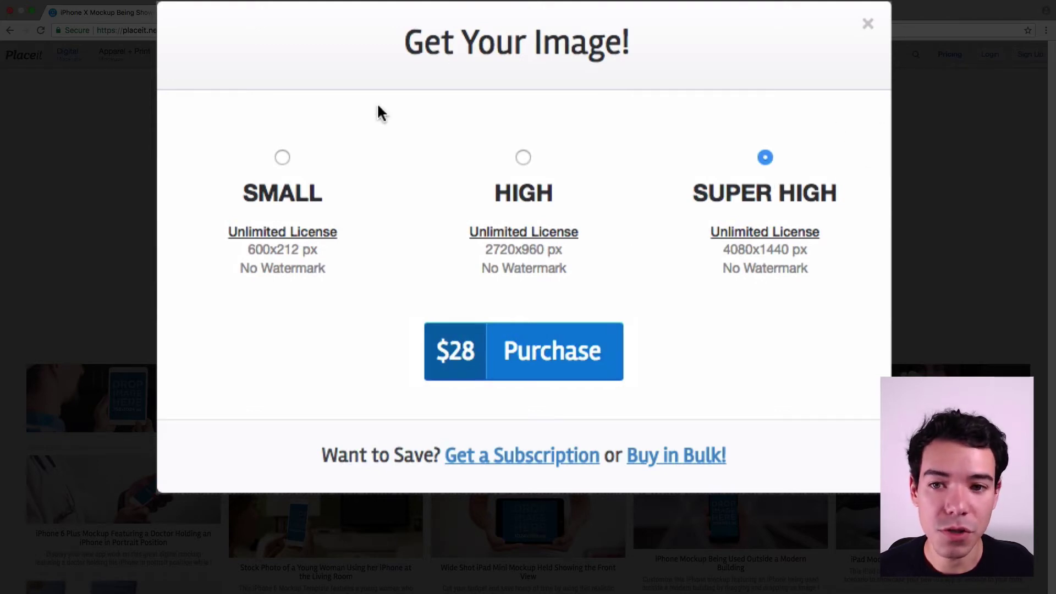
pyautogui.click(528, 164)
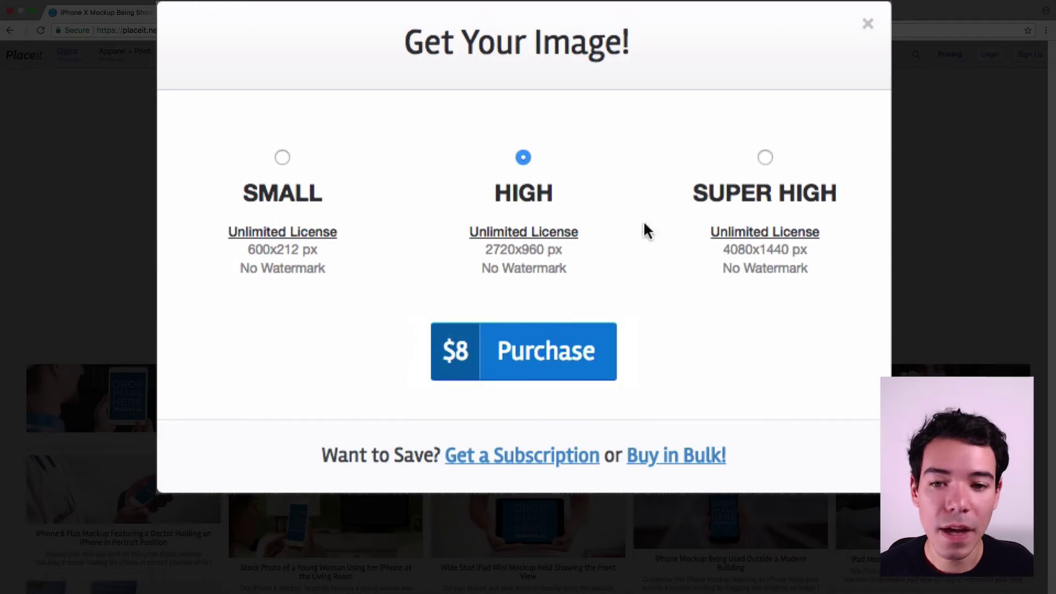
pyautogui.click(868, 24)
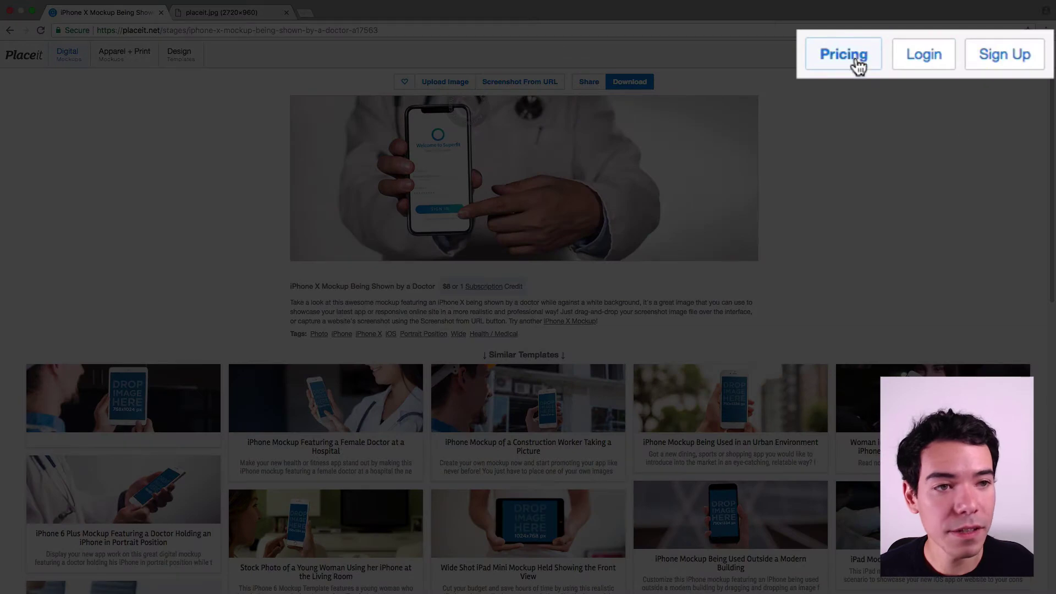
pyautogui.click(950, 55)
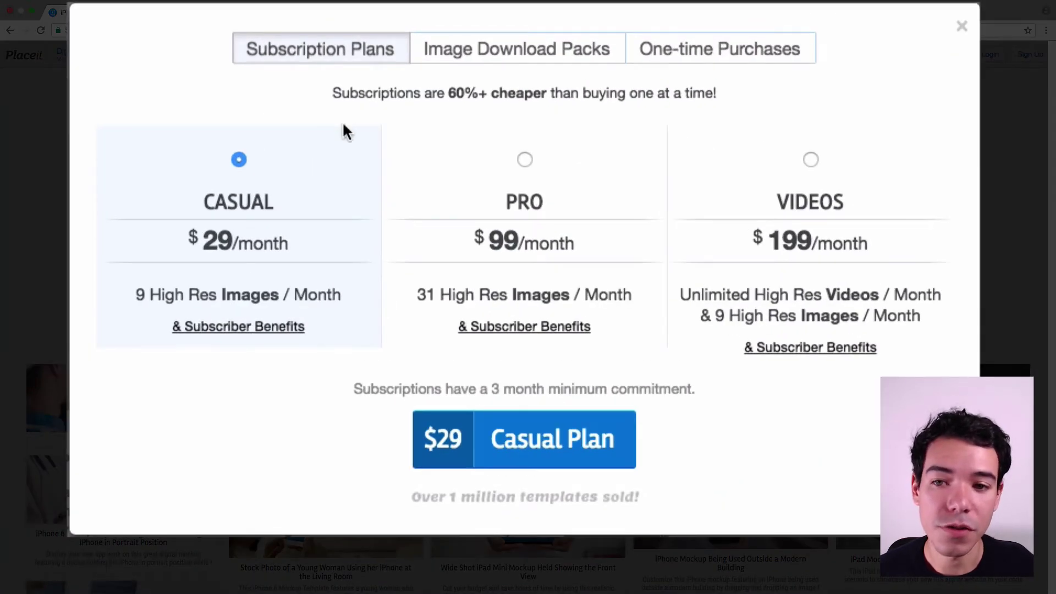
pyautogui.click(568, 152)
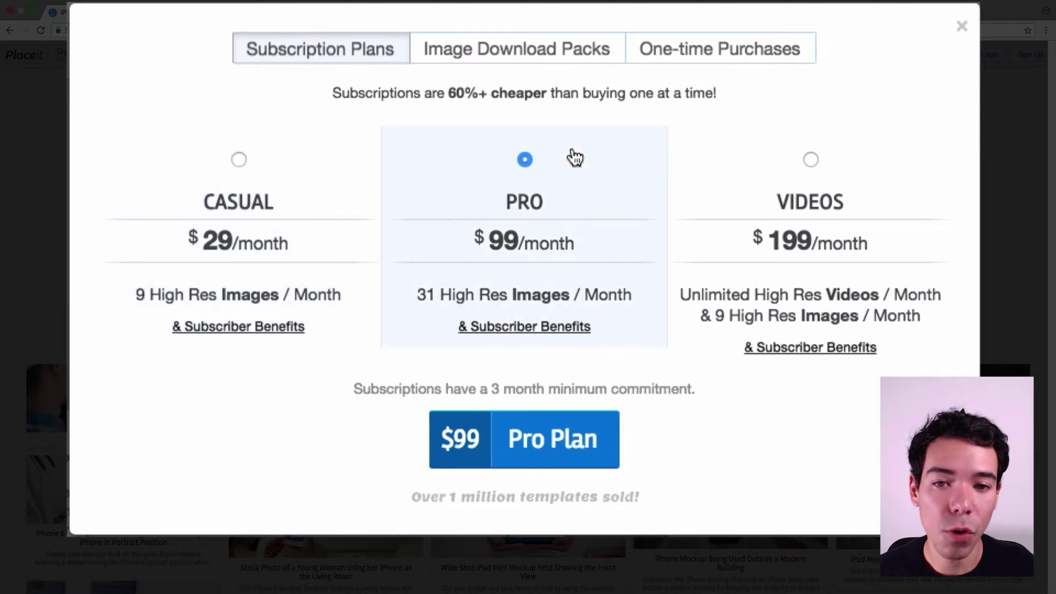
pyautogui.click(905, 141)
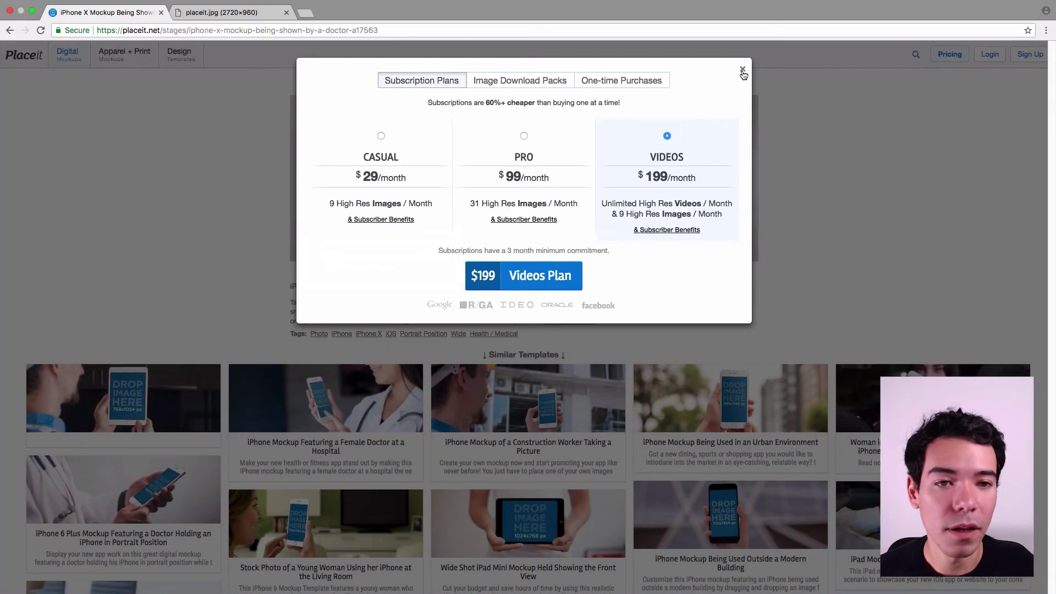
pyautogui.click(742, 71)
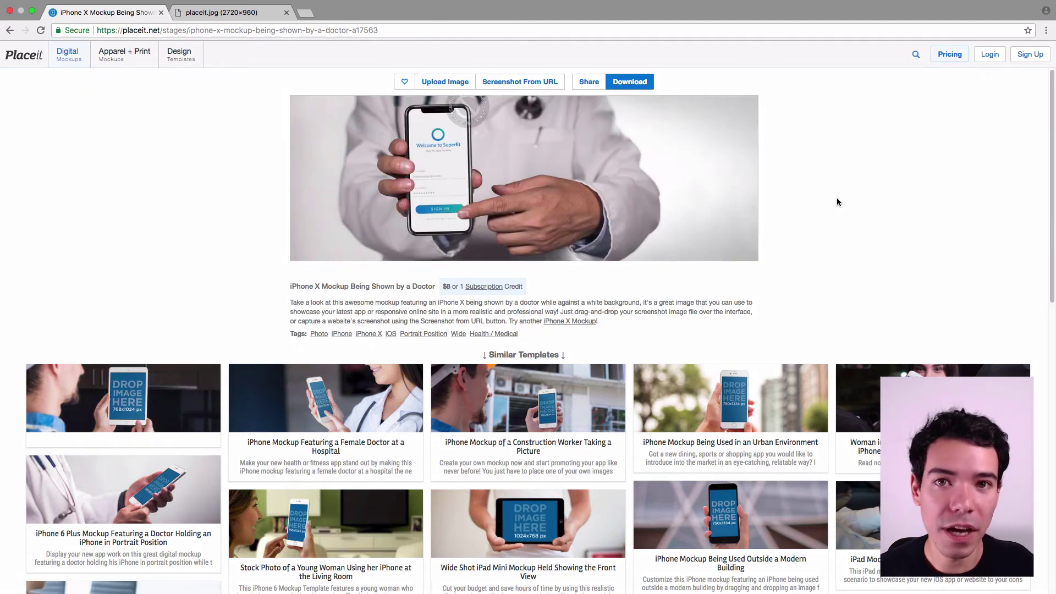
# View the 2720x960 placeit.jpg at full resolution, then fit it back to the window
pyautogui.click(228, 14)
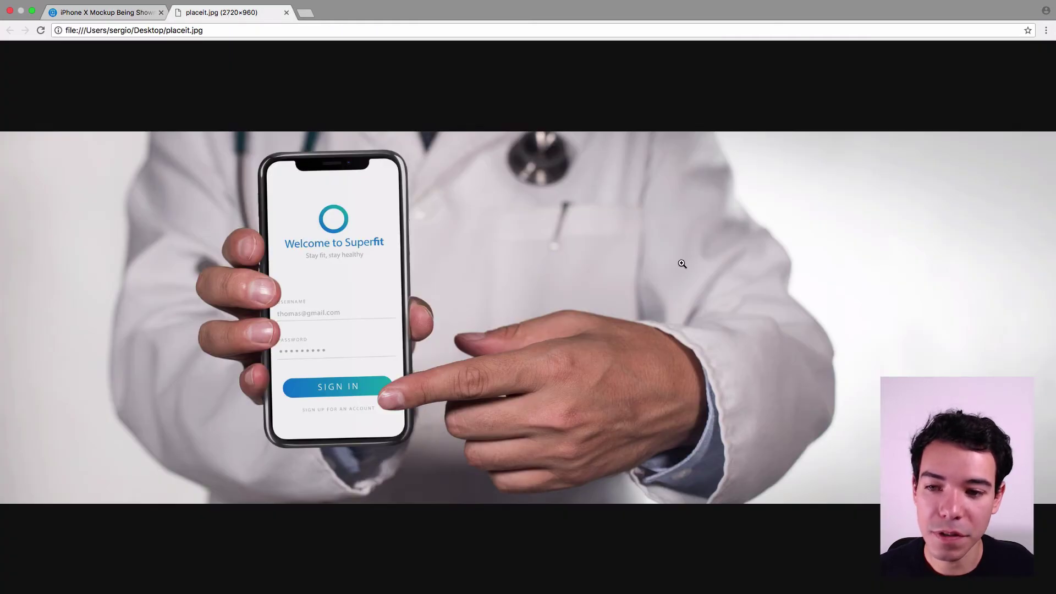
pyautogui.click(384, 273)
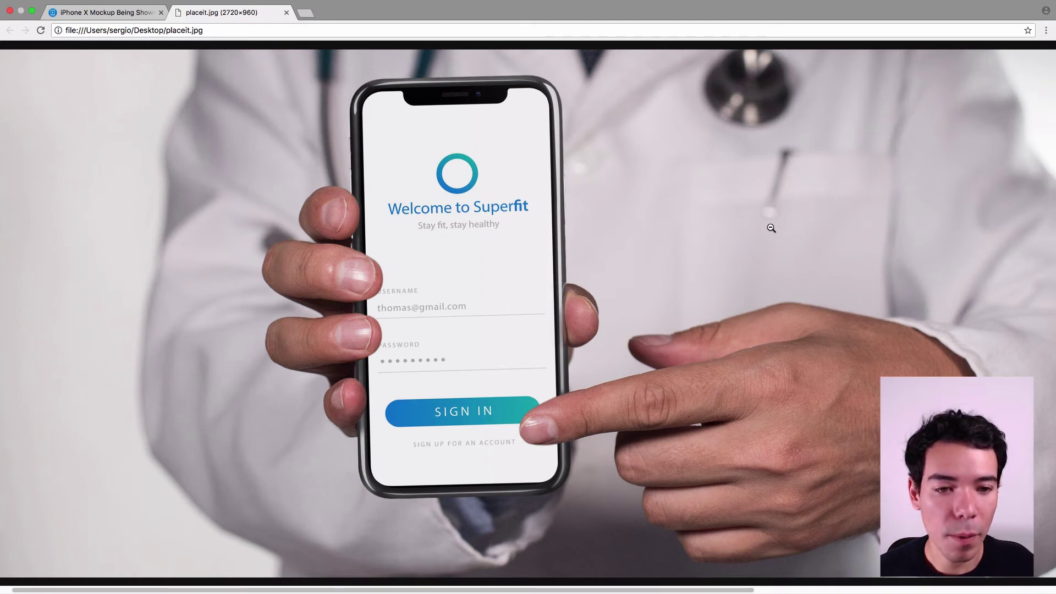
pyautogui.click(729, 264)
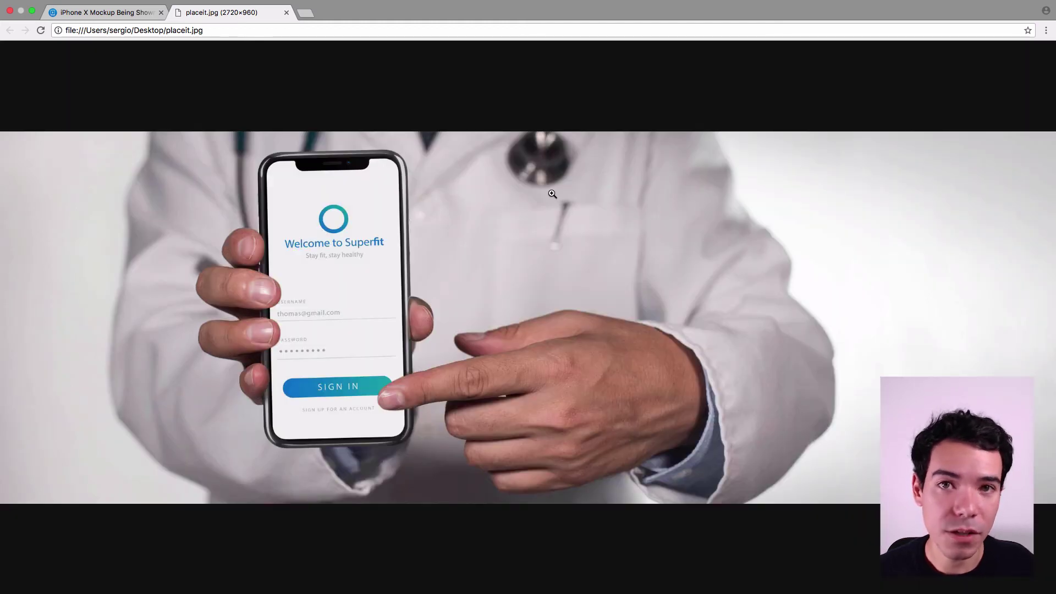